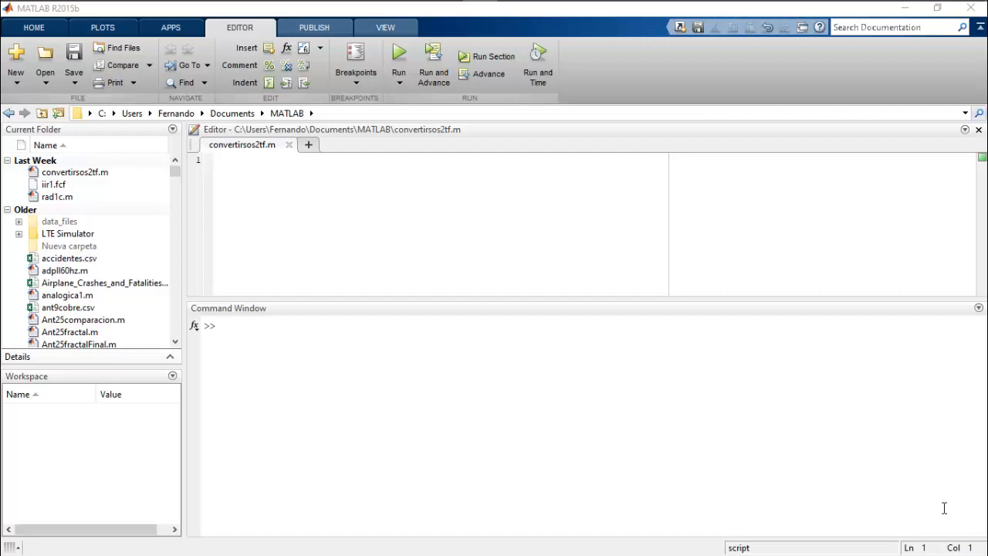
- Launch the filter design tool by running fdatool in the Command Window
{"action": "left_click", "coordinate": [385, 393]}
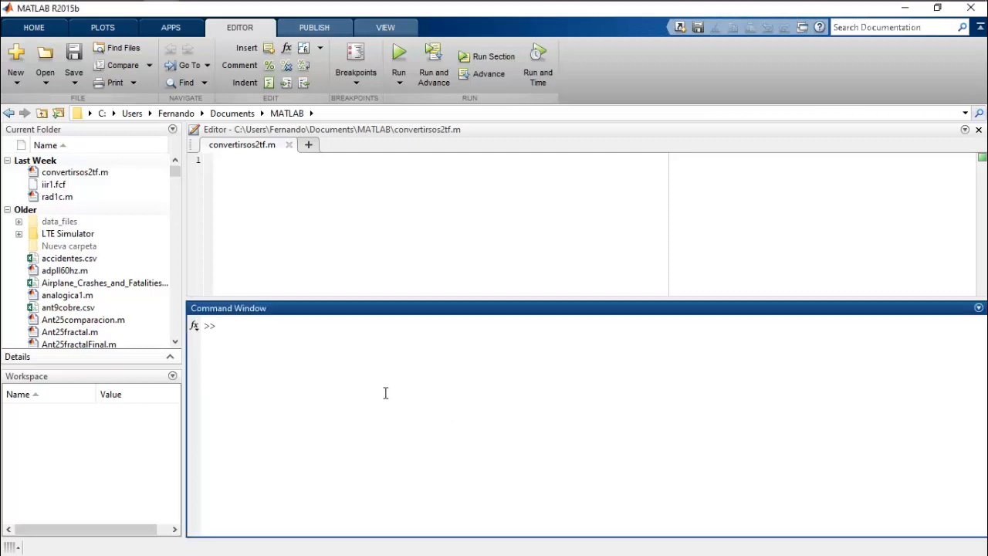
{"action": "type", "text": "fdatool"}
{"action": "key", "text": "Return"}
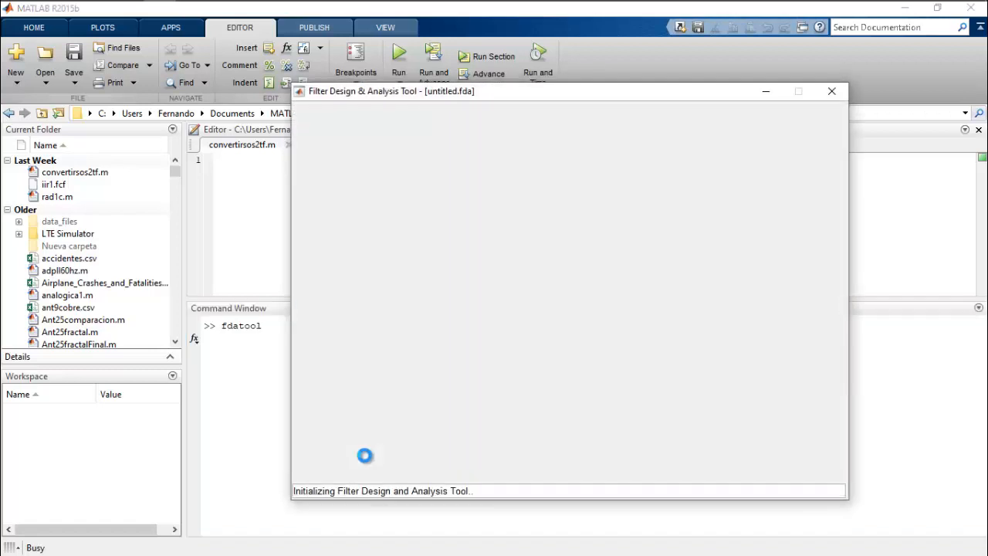
- Bring the Filter Design & Analysis Tool window back to the front and maximize it
{"action": "left_click", "coordinate": [217, 211]}
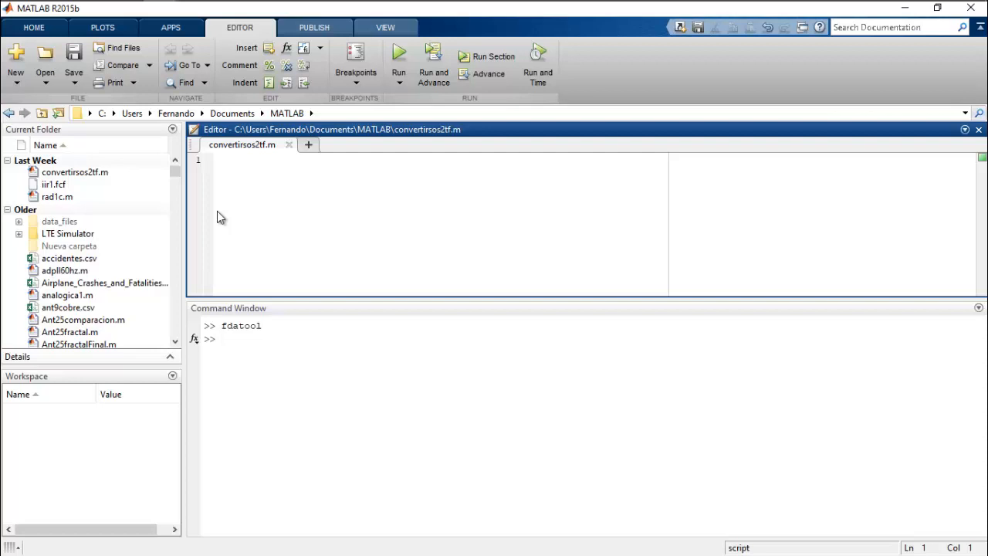
{"action": "key", "text": "alt+Tab"}
{"action": "key", "text": "alt+Tab"}
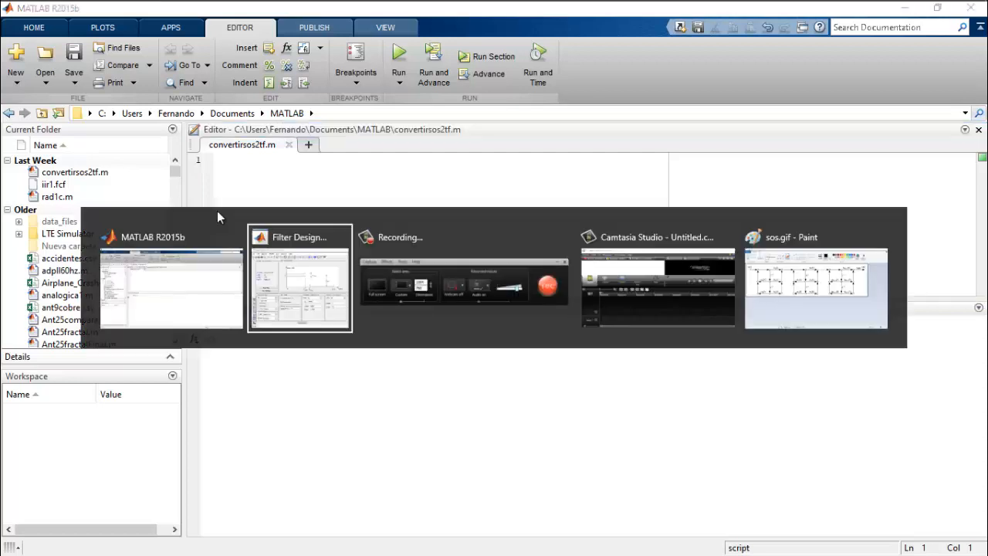
{"action": "key", "text": "alt+Tab"}
{"action": "key", "text": "alt+Tab"}
{"action": "key", "text": "alt+Tab"}
{"action": "key", "text": "alt+Tab"}
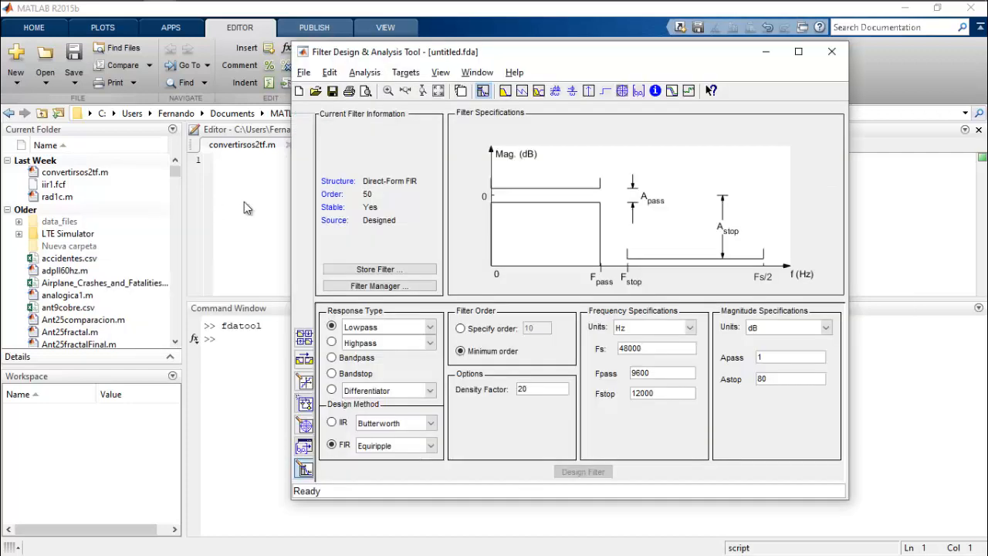
{"action": "left_click", "coordinate": [796, 50]}
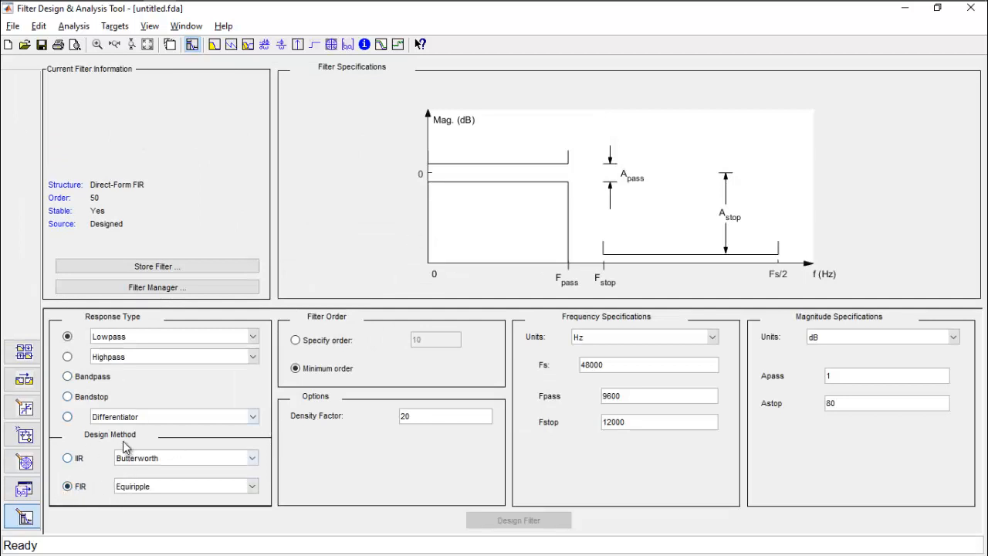
- Choose the IIR Butterworth design method, match the passband exactly, and keep the lowpass response type
{"action": "left_click", "coordinate": [67, 459]}
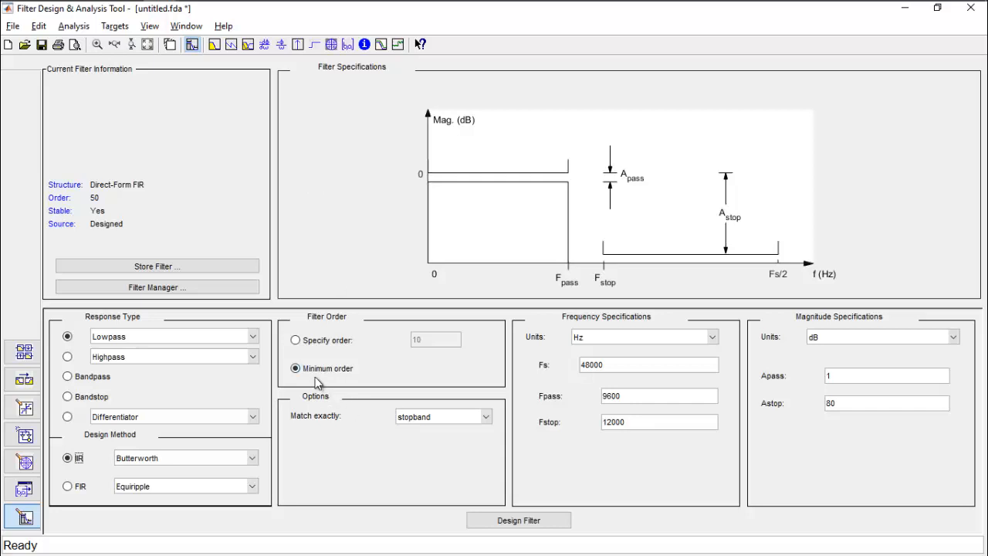
{"action": "left_click", "coordinate": [456, 421]}
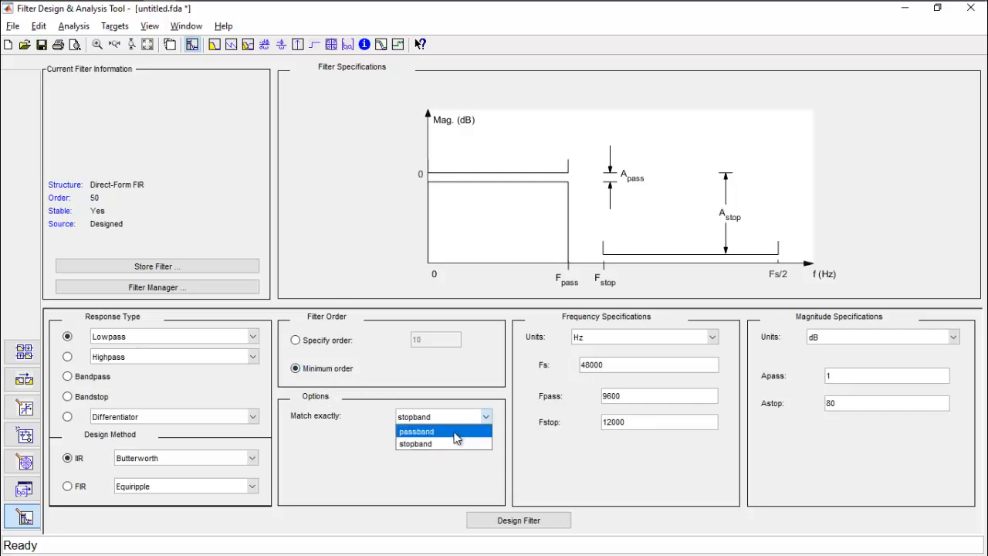
{"action": "left_click", "coordinate": [456, 432]}
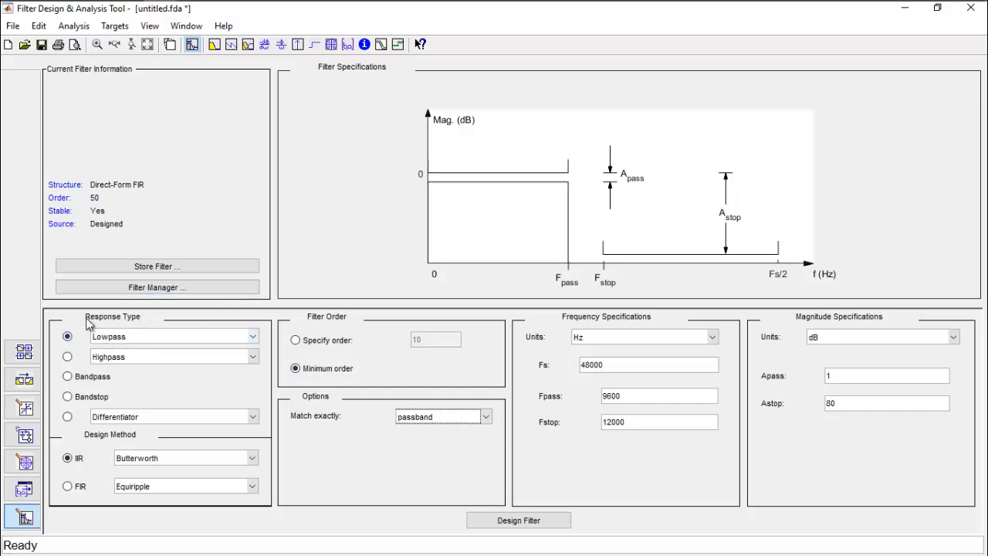
{"action": "left_click", "coordinate": [129, 338]}
{"action": "left_click", "coordinate": [128, 337]}
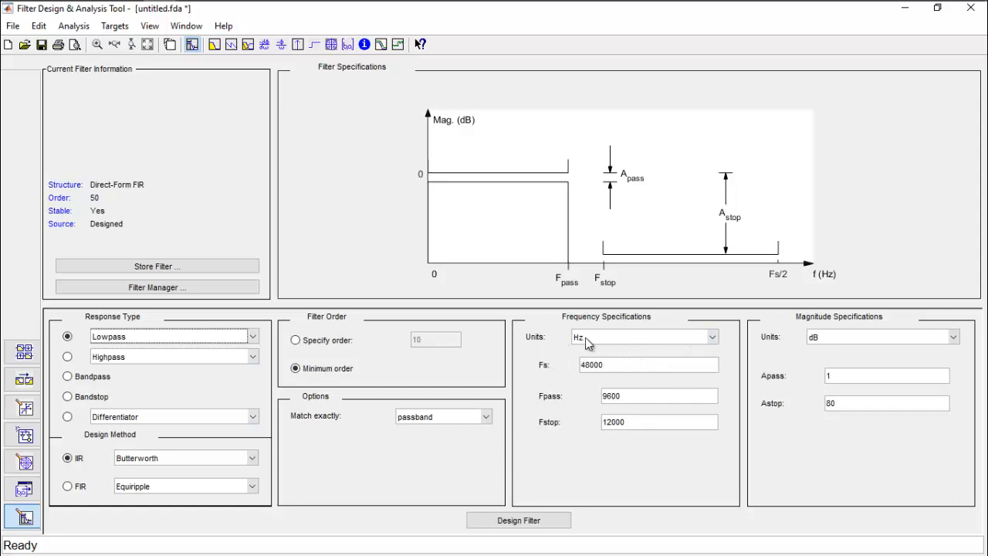
- Set the sampling frequency to 44100 Hz, the passband edge to 1000 Hz and the stopband edge to 1800 Hz
{"action": "left_click", "coordinate": [639, 364]}
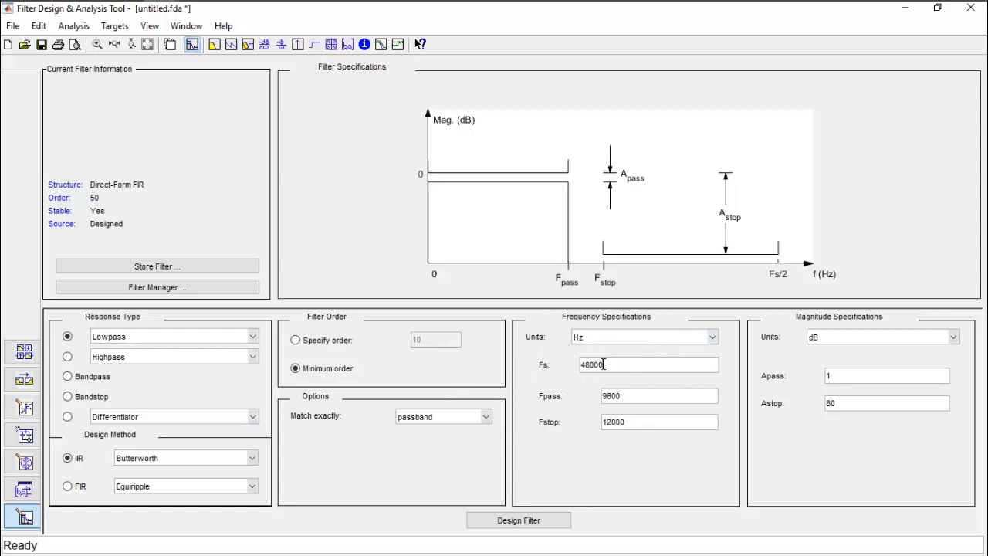
{"action": "key", "text": "ctrl+a"}
{"action": "type", "text": "44100"}
{"action": "key", "text": "Tab"}
{"action": "type", "text": "1000"}
{"action": "key", "text": "Tab"}
{"action": "type", "text": "180"}
{"action": "key", "text": "BackSpace"}
{"action": "type", "text": "00"}
- Set the stopband attenuation to 60 dB and design the filter
{"action": "left_click", "coordinate": [848, 405]}
{"action": "key", "text": "BackSpace"}
{"action": "key", "text": "BackSpace"}
{"action": "type", "text": "60"}
{"action": "left_click", "coordinate": [563, 524]}
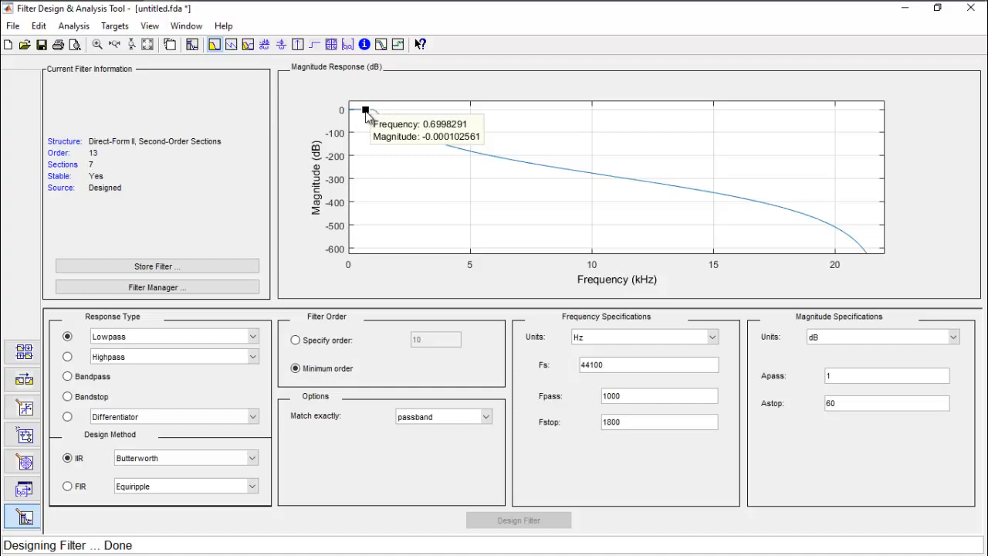
{"action": "key", "text": "alt+Tab"}
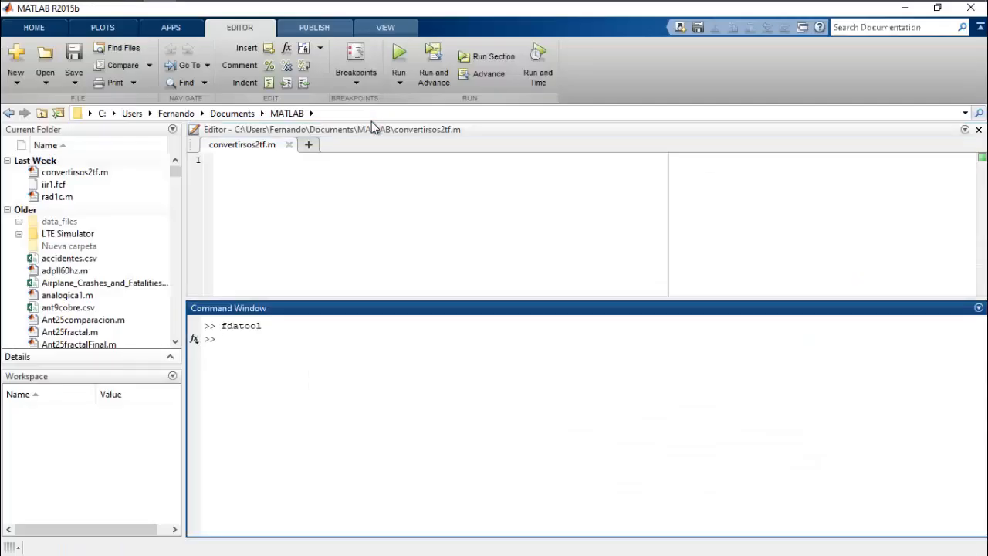
{"action": "key", "text": "alt+Tab"}
{"action": "key", "text": "Tab"}
{"action": "key", "text": "Tab"}
{"action": "key", "text": "Tab"}
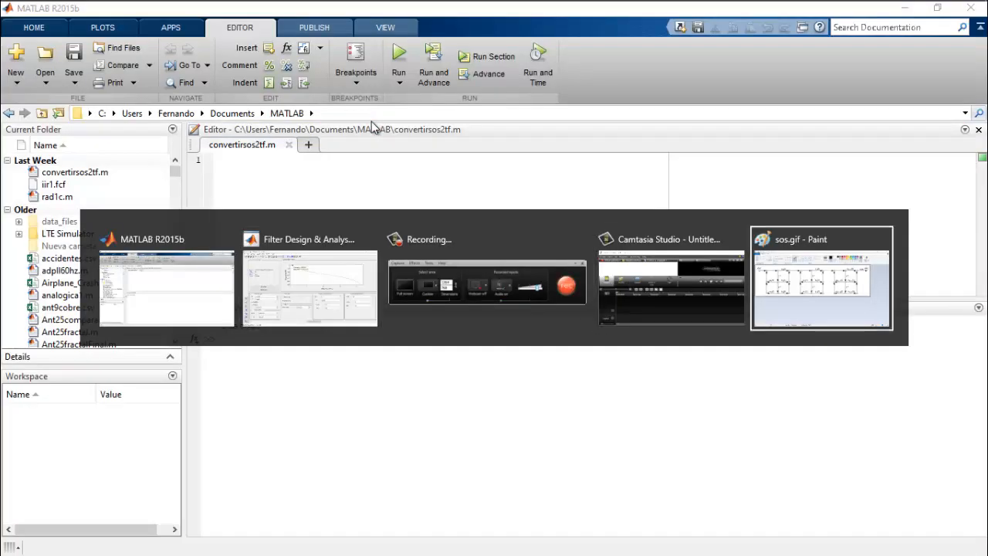
{"action": "key", "text": "Tab"}
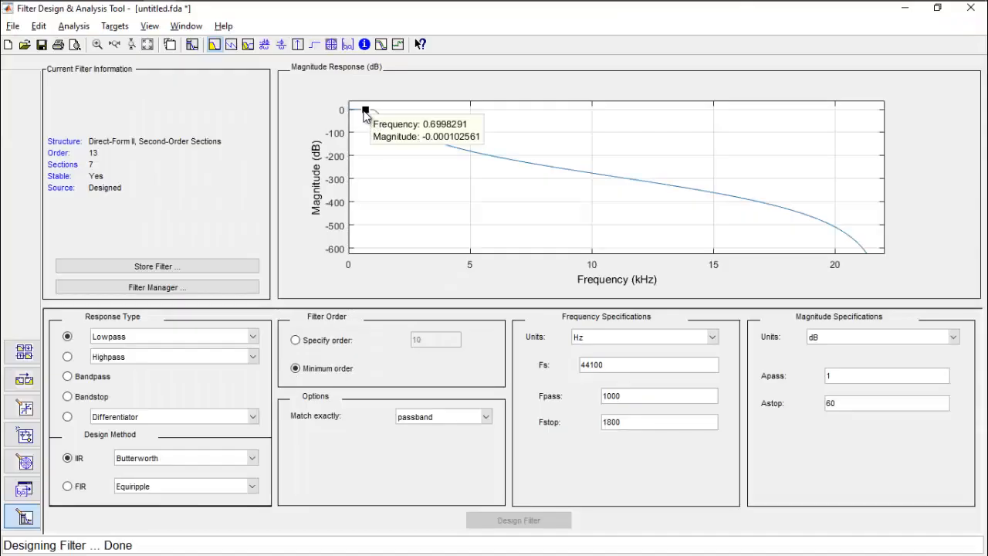
- Move the data marker along the magnitude response to read the attenuation just beyond the 1 kHz passband edge
{"action": "left_click", "coordinate": [371, 116]}
{"action": "left_click_drag", "start_coordinate": [371, 116], "coordinate": [374, 113]}
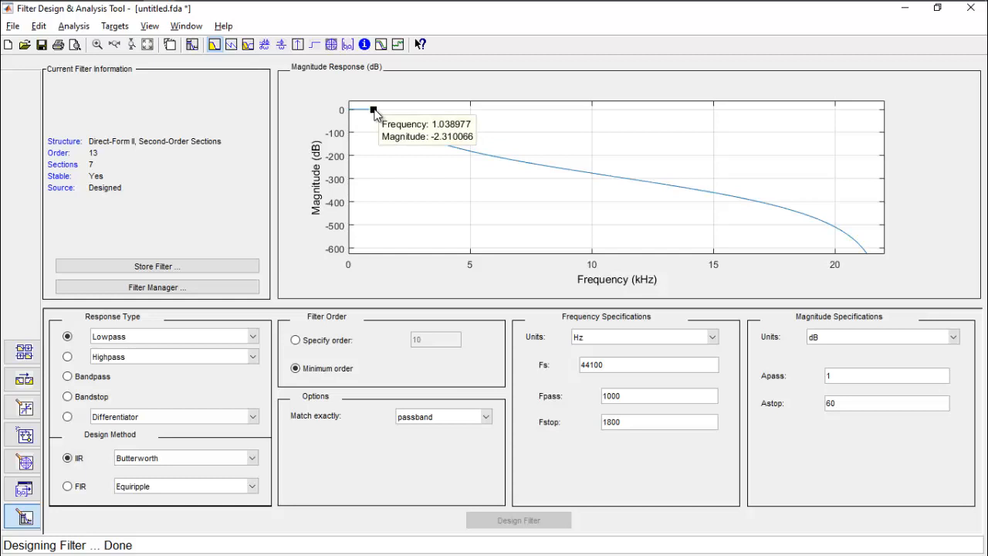
{"action": "left_click_drag", "start_coordinate": [374, 112], "coordinate": [375, 114]}
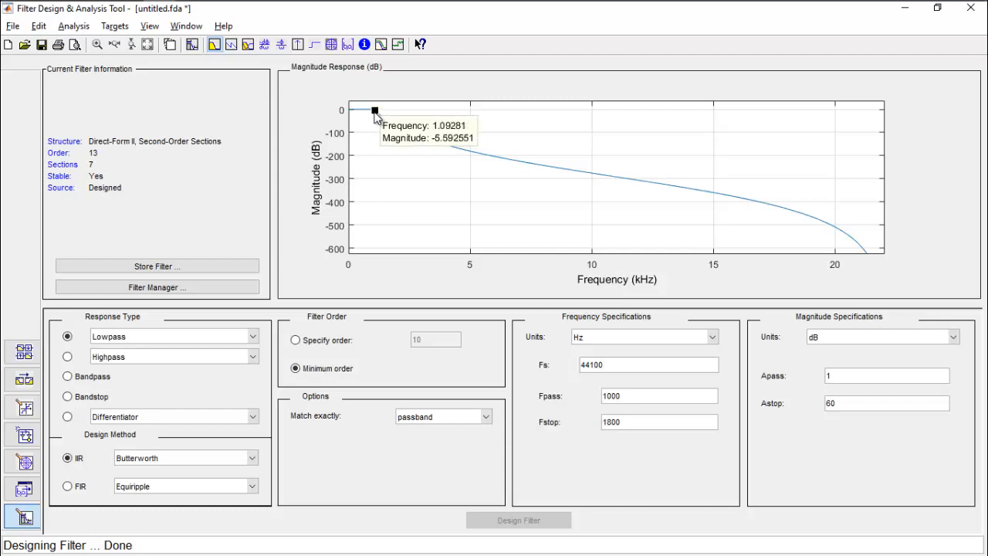
{"action": "key", "text": "alt+Tab"}
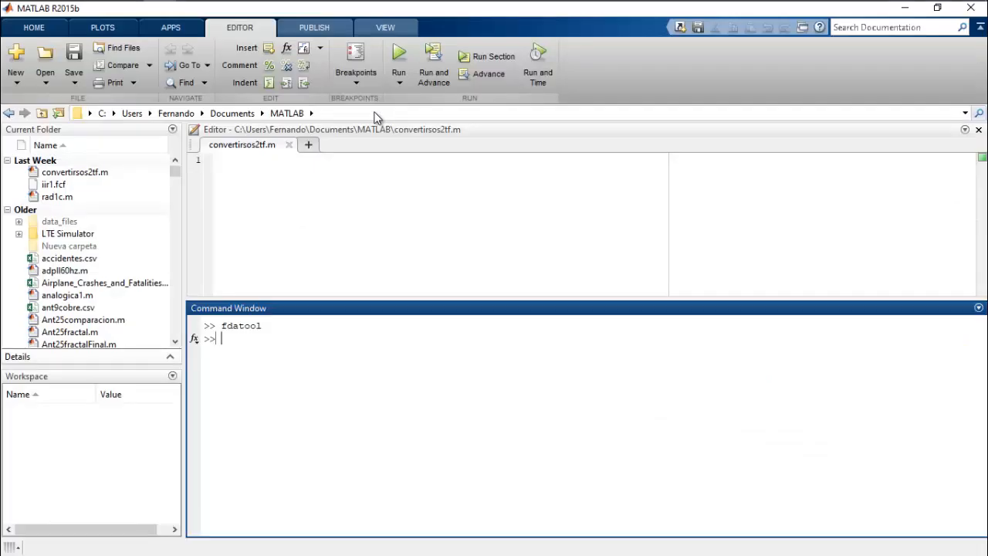
{"action": "key", "text": "alt+Tab"}
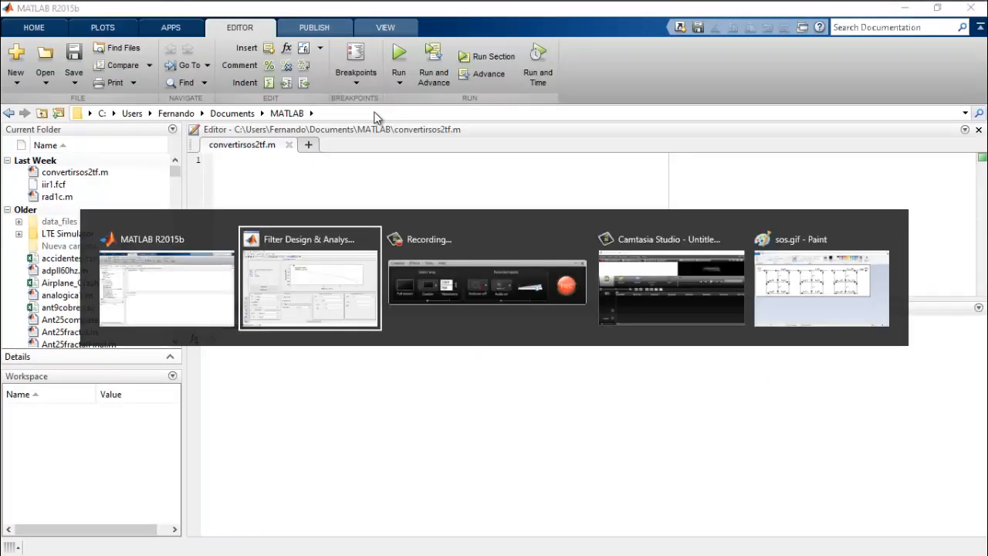
{"action": "key", "text": "alt+Tab"}
{"action": "key", "text": "alt+Tab"}
{"action": "key", "text": "alt+Tab"}
{"action": "key", "text": "alt+Tab"}
{"action": "key", "text": "alt+Tab"}
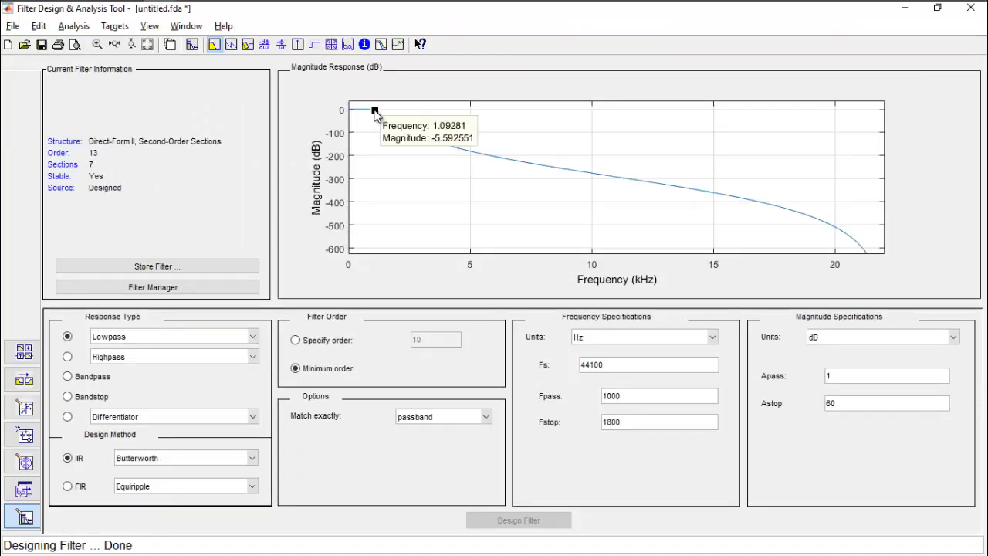
- Read the magnitude response around the cutoff and near the 1800 Hz stopband edge using the data marker
{"action": "left_click_drag", "start_coordinate": [375, 116], "coordinate": [375, 111]}
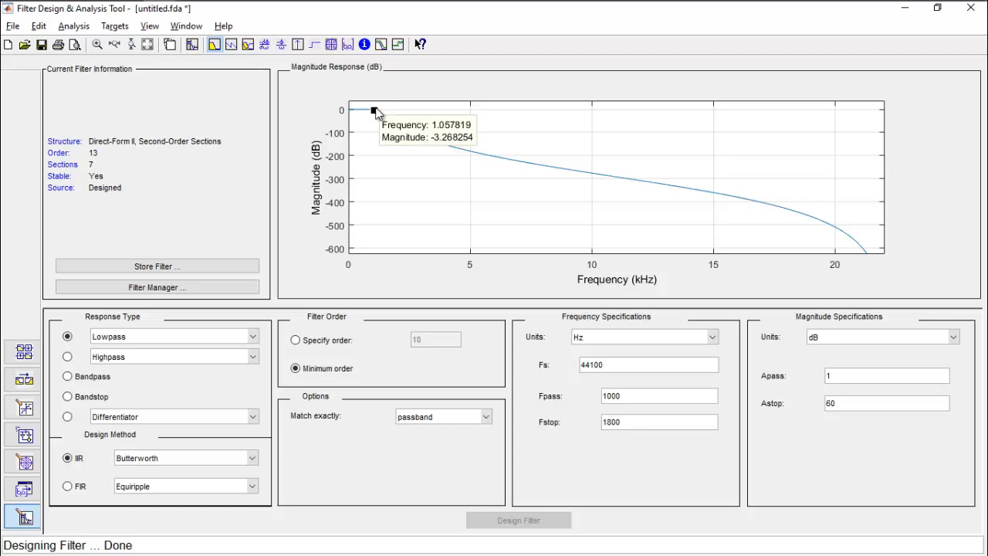
{"action": "left_click_drag", "start_coordinate": [376, 111], "coordinate": [392, 124]}
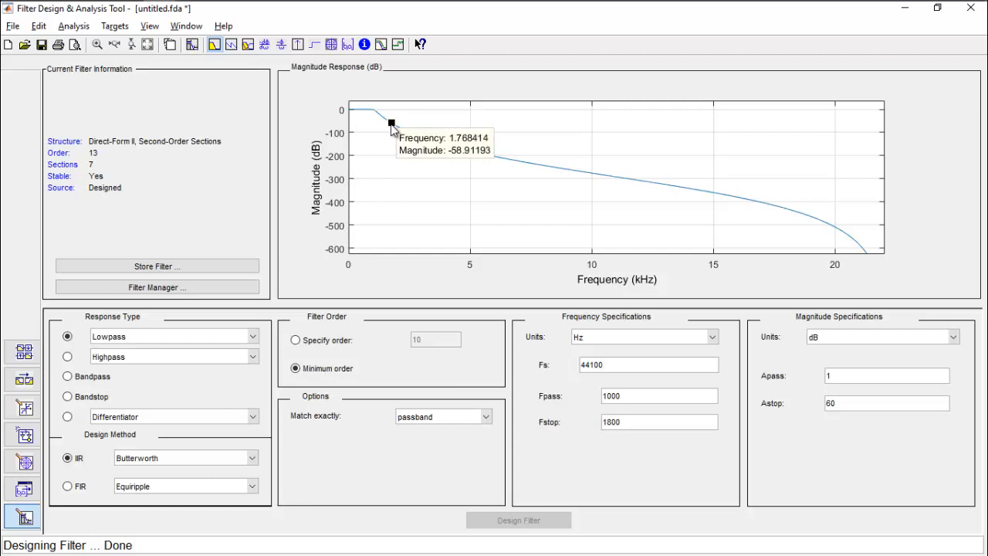
{"action": "left_click_drag", "start_coordinate": [391, 125], "coordinate": [392, 126]}
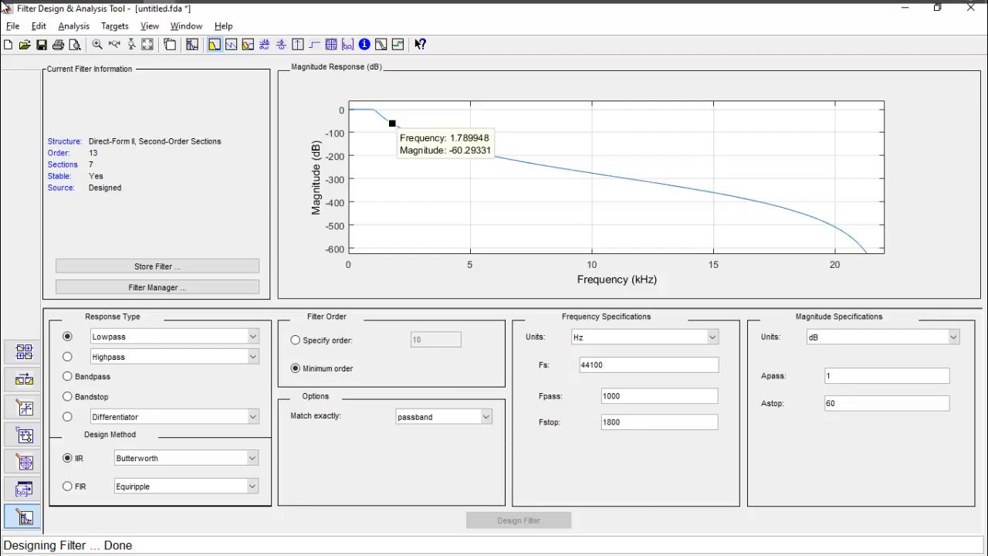
- Start exporting the filter to a Coefficient File (ASCII) in Decimal format
{"action": "left_click", "coordinate": [13, 28]}
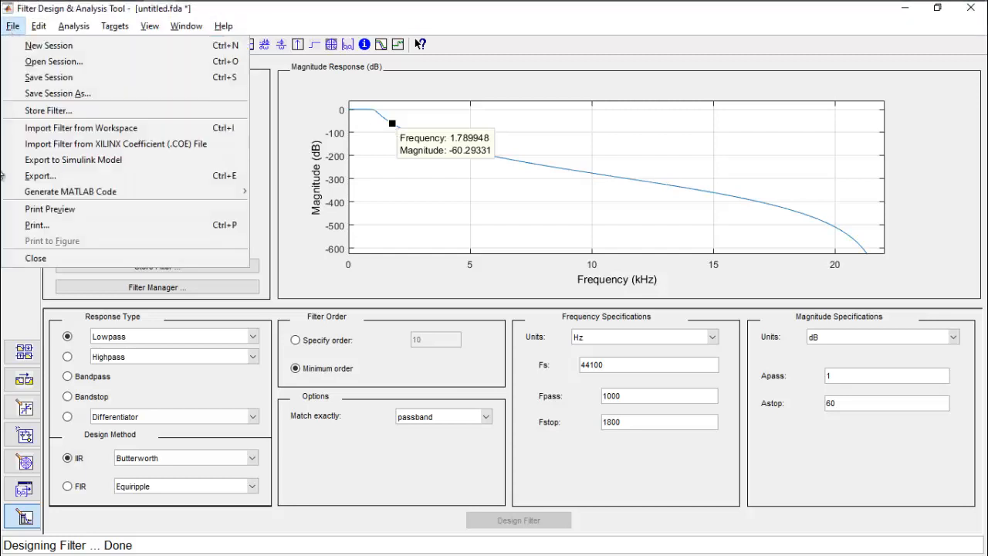
{"action": "left_click", "coordinate": [159, 176]}
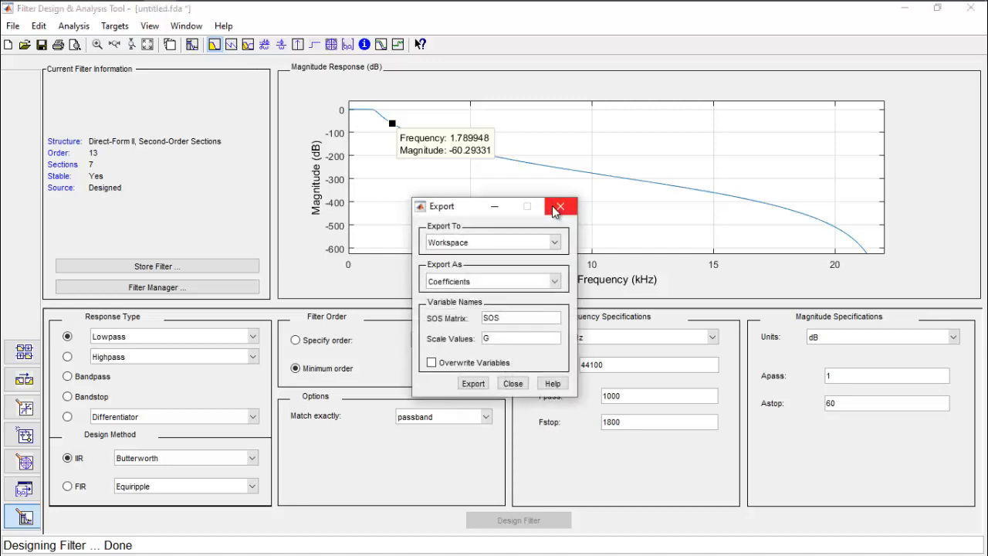
{"action": "left_click", "coordinate": [539, 241]}
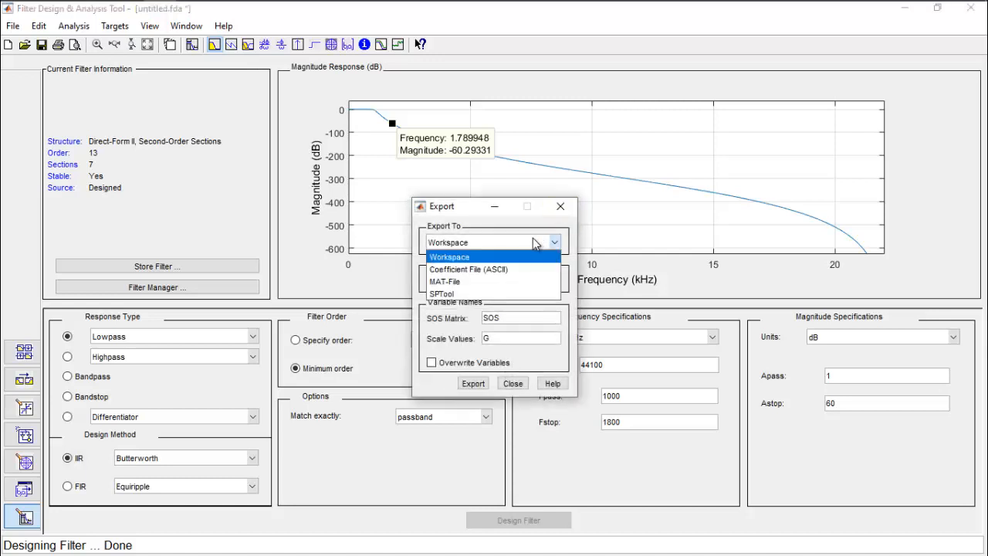
{"action": "left_click", "coordinate": [502, 269]}
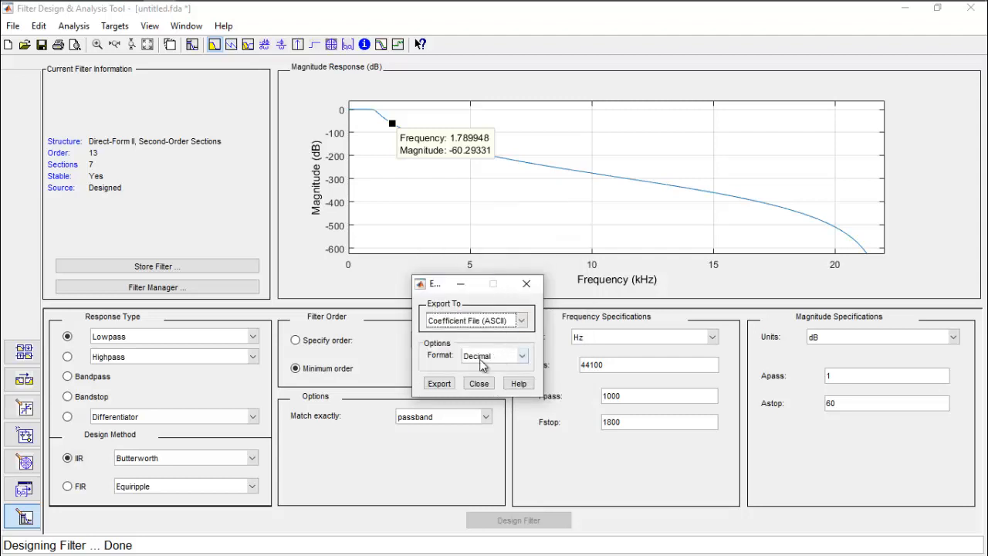
{"action": "left_click", "coordinate": [477, 358]}
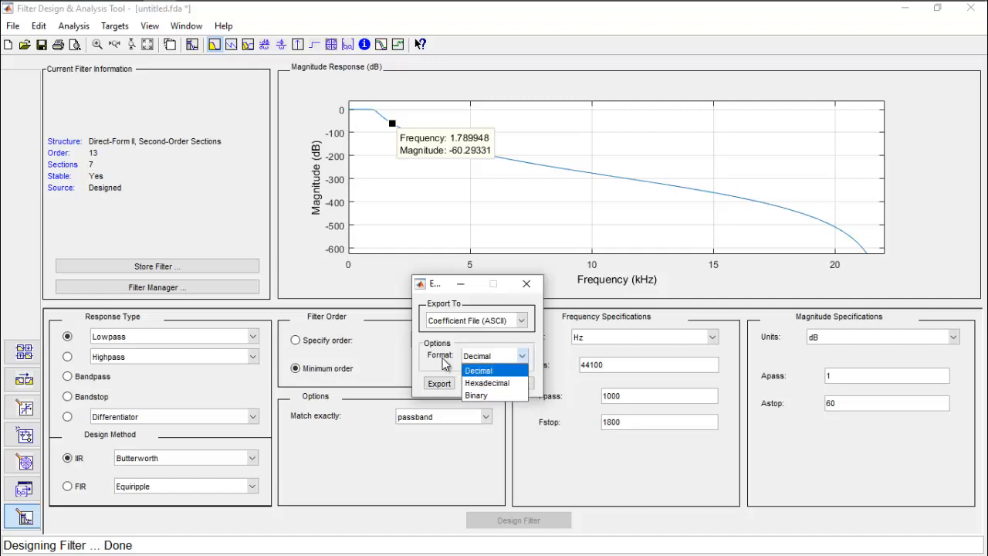
{"action": "left_click", "coordinate": [444, 365]}
{"action": "left_click", "coordinate": [439, 383]}
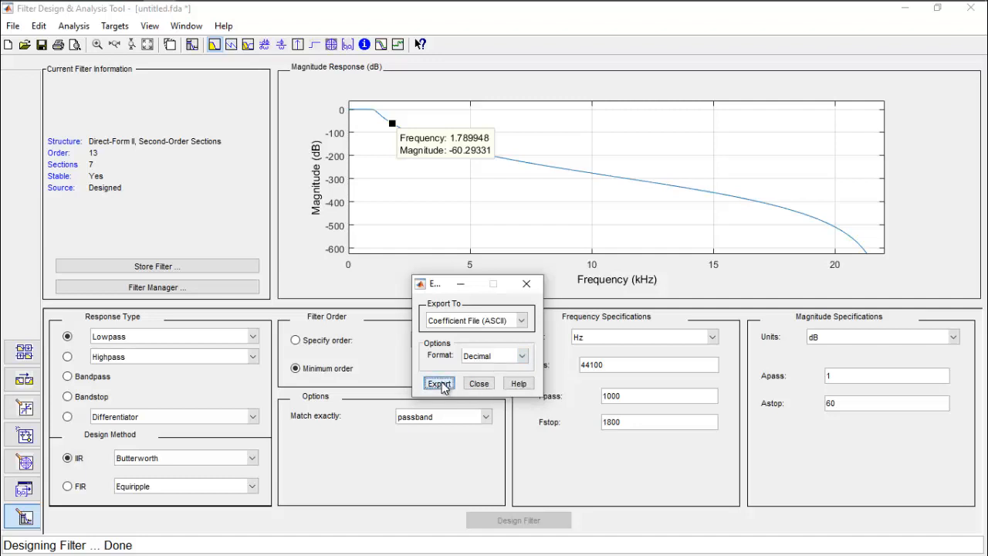
{"action": "left_click", "coordinate": [439, 384]}
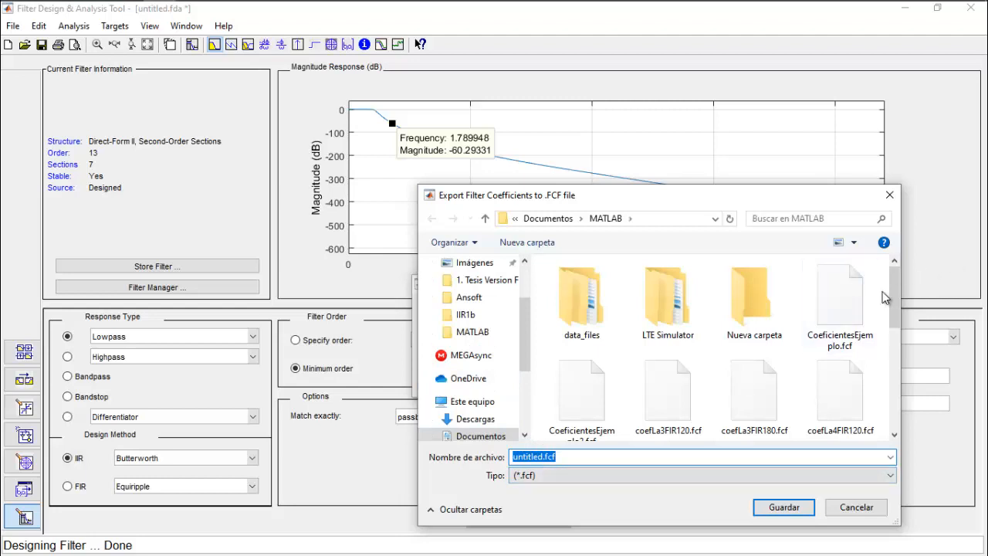
- Save the exported filter coefficients as coefiIIR in the MATLAB folder
{"action": "type", "text": "coefi"}
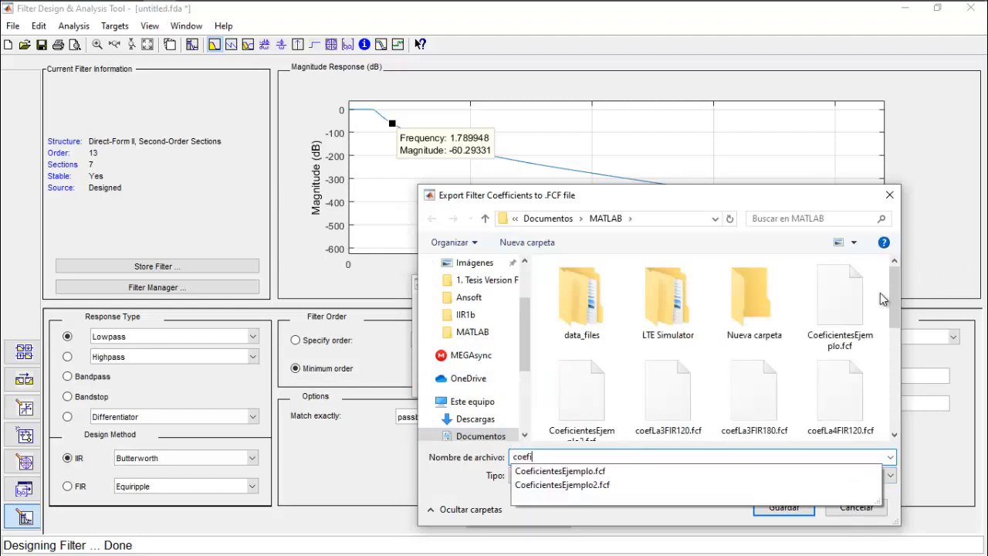
{"action": "type", "text": "IRR"}
{"action": "key", "text": "BackSpace"}
{"action": "key", "text": "BackSpace"}
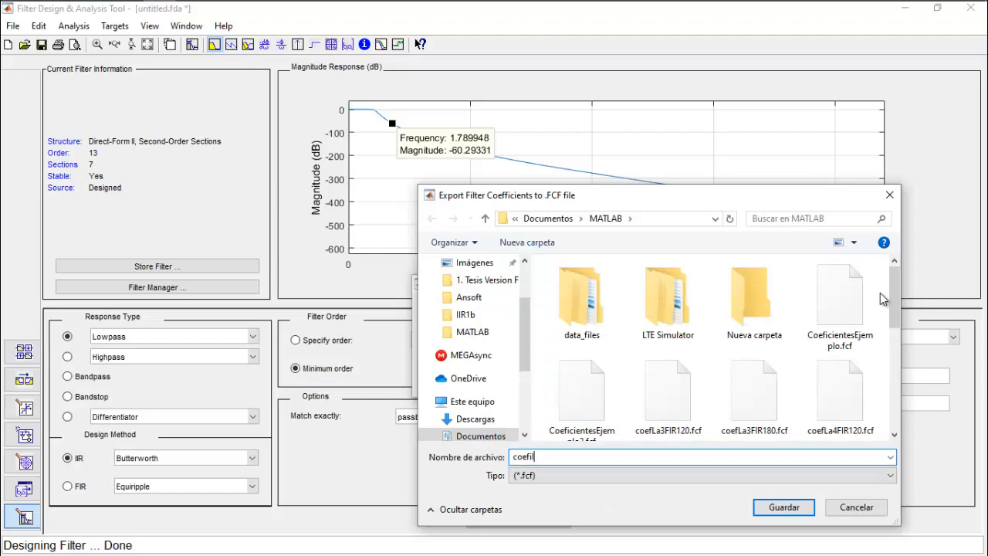
{"action": "type", "text": "IR"}
{"action": "key", "text": "Return"}
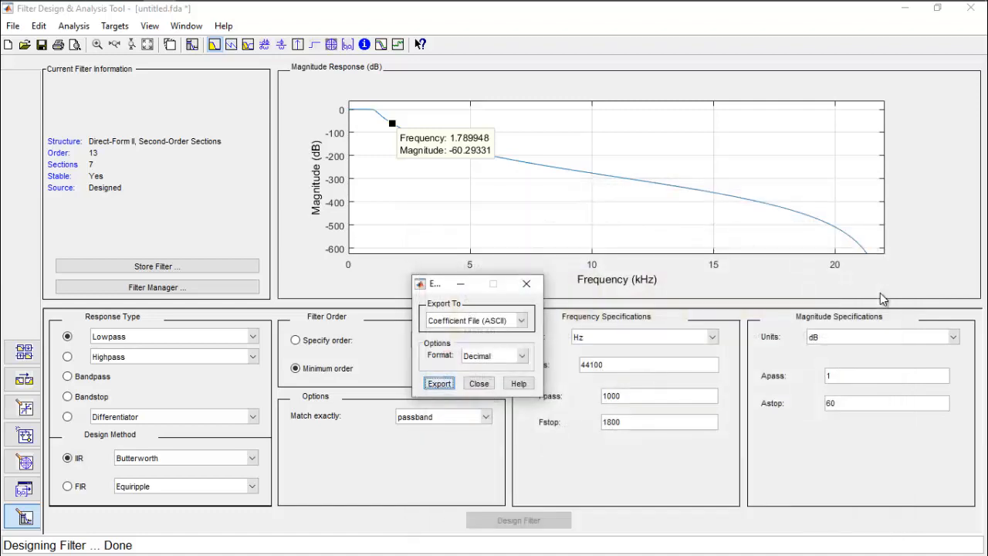
{"action": "left_click", "coordinate": [438, 383]}
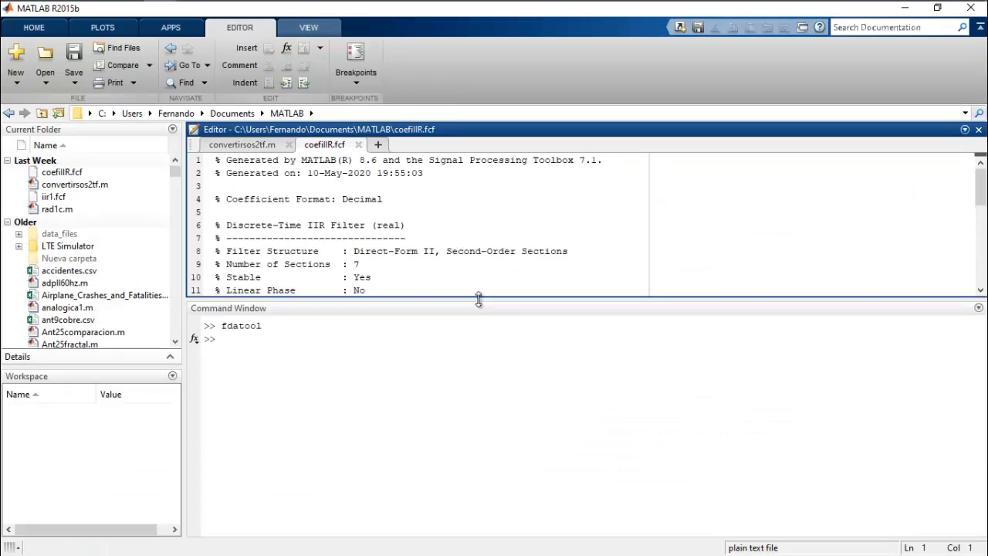
- Enlarge the editor area and examine the exported file's SOS matrix and scale values
{"action": "left_click_drag", "start_coordinate": [478, 297], "coordinate": [479, 465]}
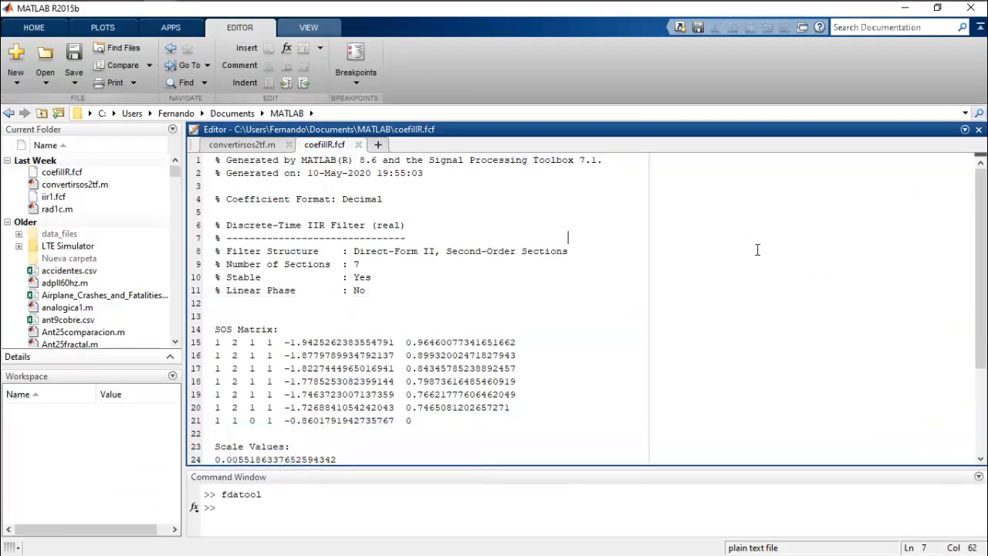
{"action": "left_click", "coordinate": [730, 252]}
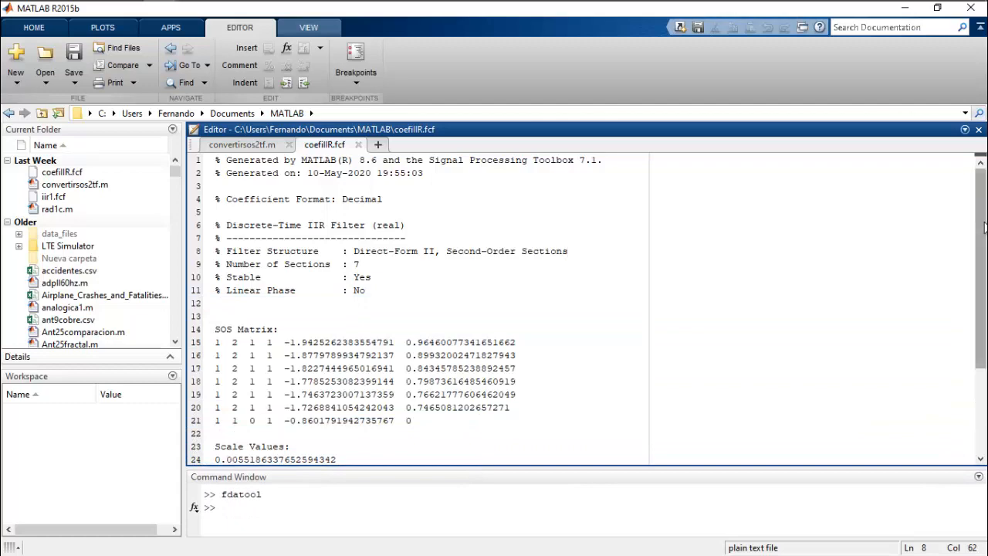
{"action": "left_click_drag", "start_coordinate": [985, 220], "coordinate": [985, 291]}
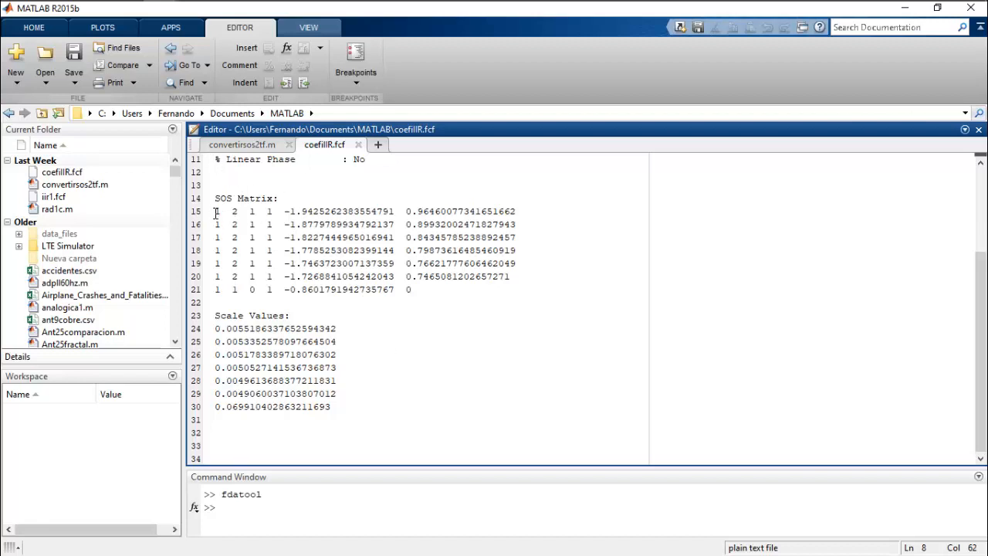
- Highlight the first row of the SOS matrix and switch to the sos.gif diagram in Paint
{"action": "left_click_drag", "start_coordinate": [218, 212], "coordinate": [529, 214]}
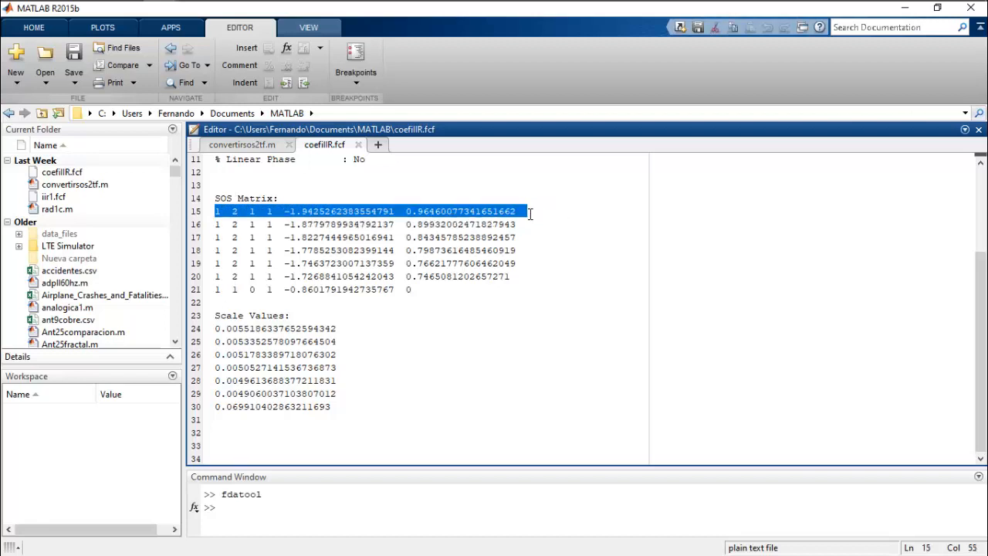
{"action": "key", "text": "alt+Tab"}
{"action": "key", "text": "alt+Tab"}
{"action": "key", "text": "alt+Tab"}
{"action": "key", "text": "alt+Tab"}
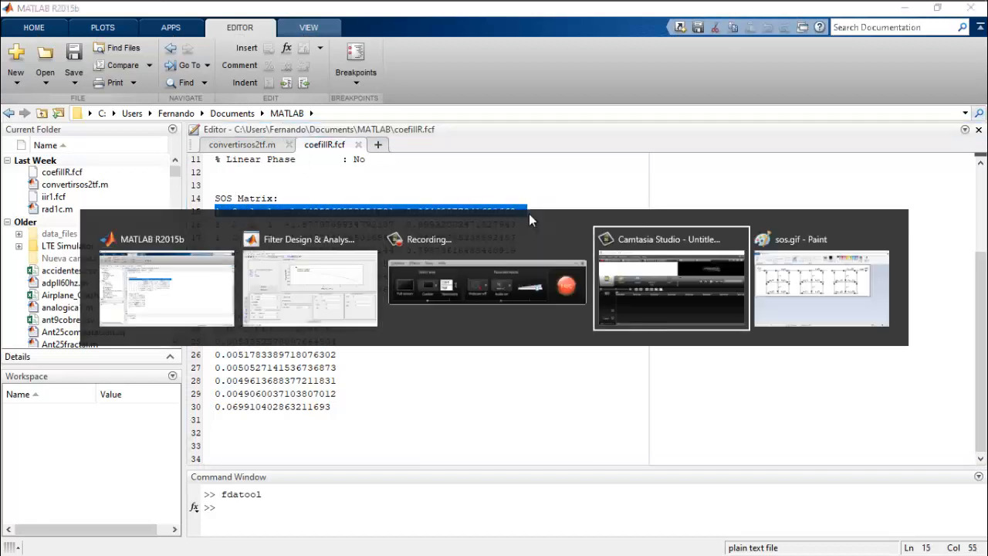